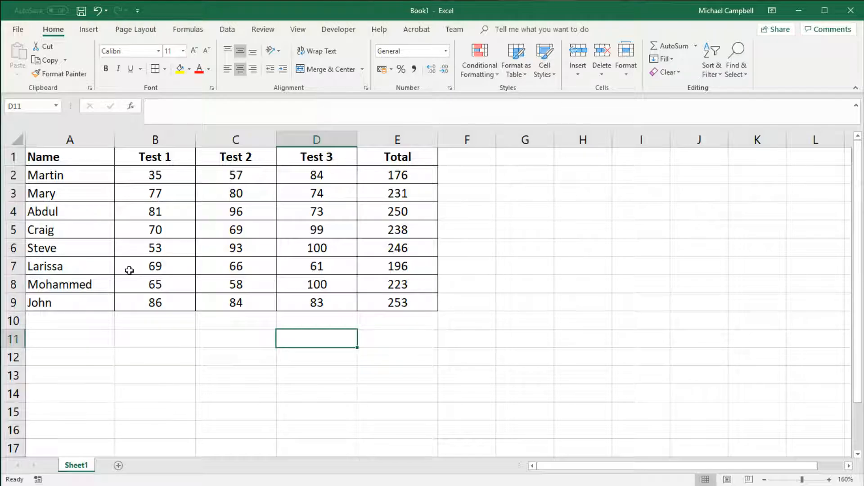
Insert a 3-D clustered column chart from the whole table, A1:E9
left_click_drag(155, 162, 309, 299)
left_click(399, 157)
left_click_drag(399, 158, 388, 301)
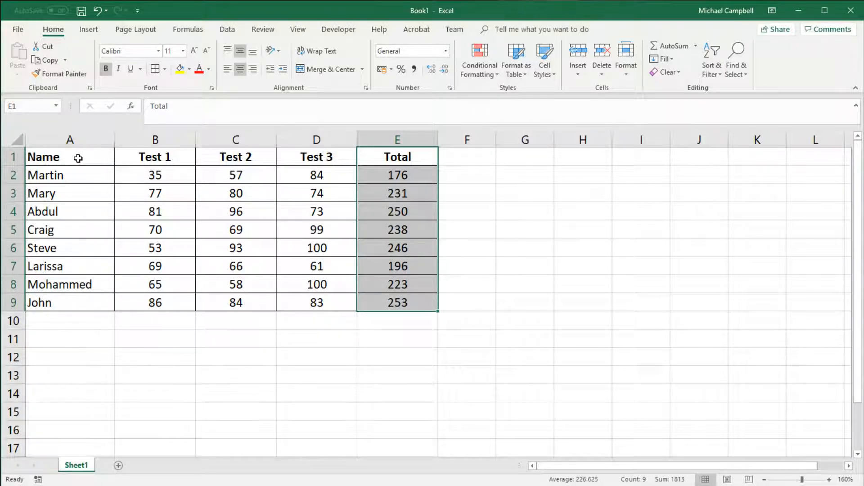
left_click_drag(78, 158, 392, 303)
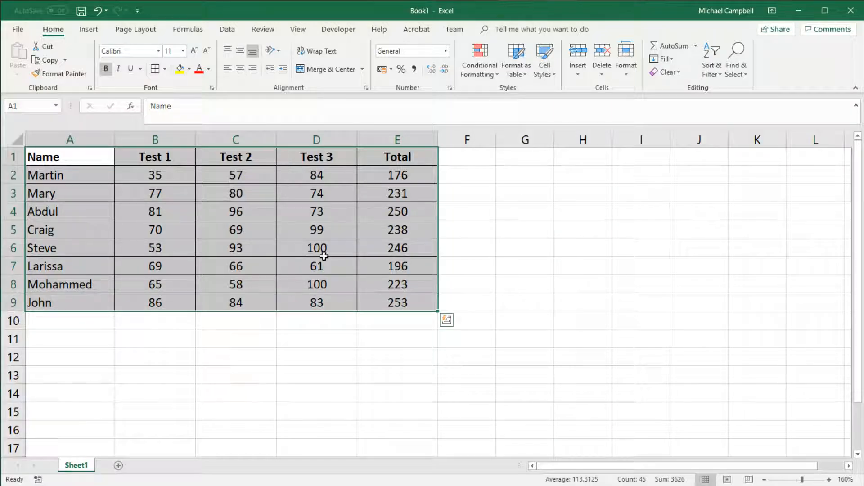
left_click(89, 29)
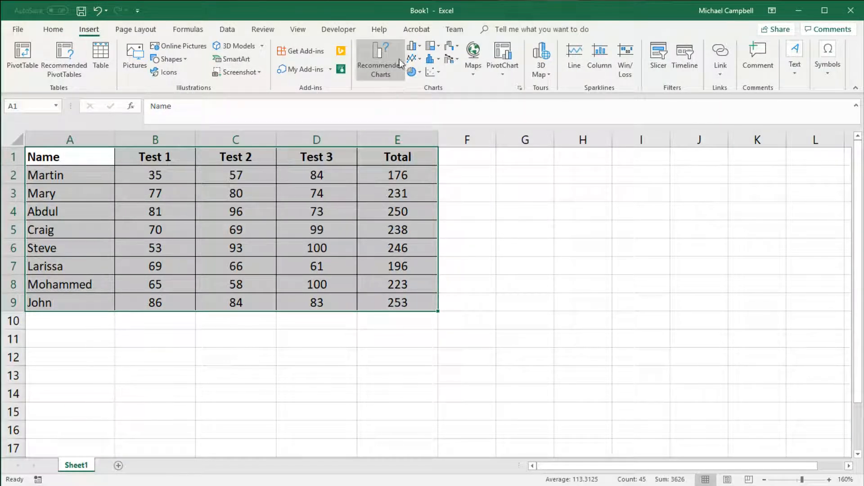
left_click(421, 47)
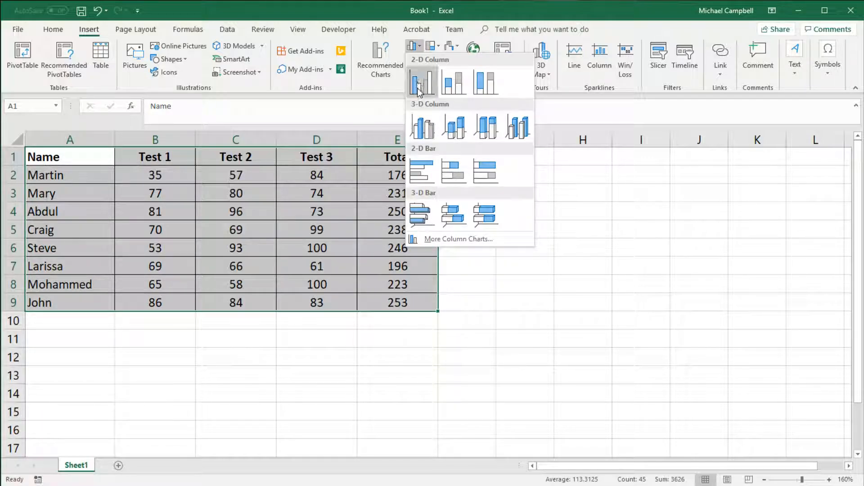
left_click(423, 134)
Move and resize the new chart to fit beside the table at about F1:K11, and delete it
left_click_drag(521, 209, 675, 169)
left_click_drag(780, 413, 698, 396)
left_click_drag(585, 175, 665, 174)
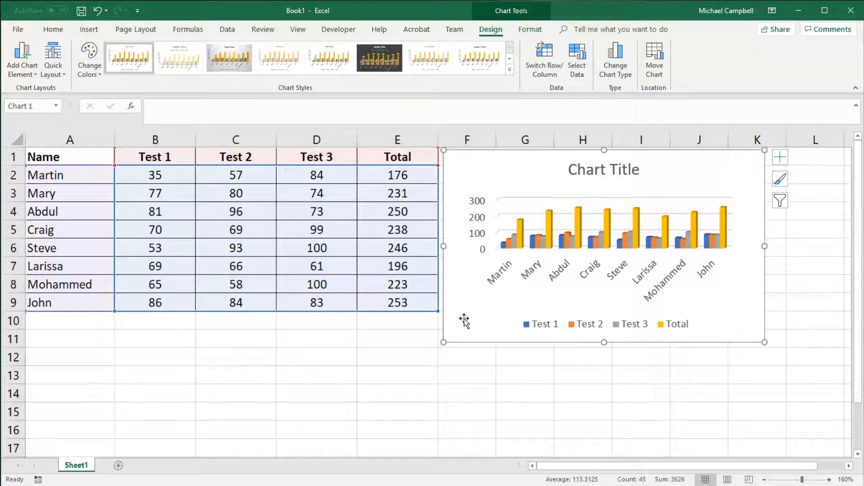
key("Delete")
left_click(158, 232)
left_click_drag(79, 151, 166, 309)
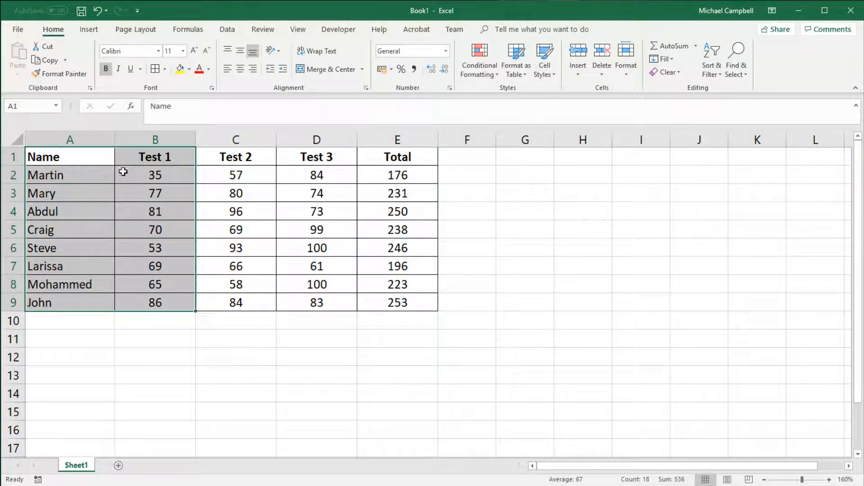
left_click_drag(398, 160, 444, 320)
left_click_drag(71, 164, 67, 297)
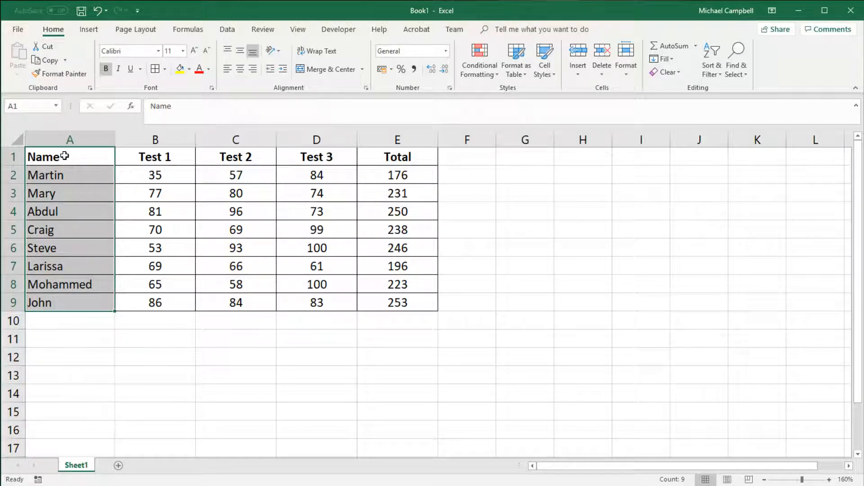
left_click(76, 335)
left_click_drag(64, 158, 66, 295)
left_click(103, 356)
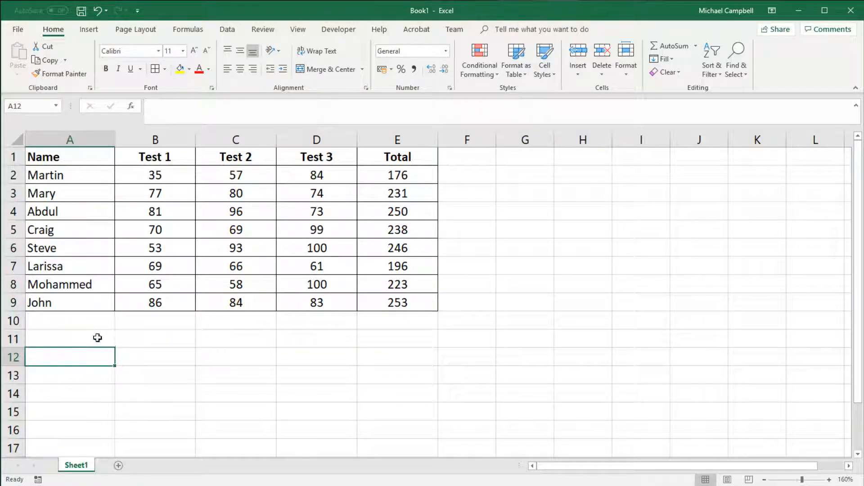
Fill the Name header from A1 down to A9 and undo the fill
left_click(78, 154)
left_click_drag(115, 165, 117, 318)
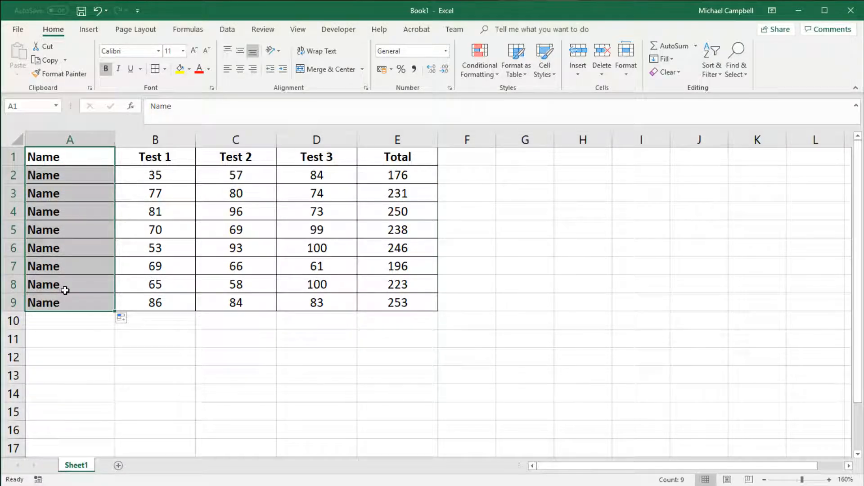
left_click(98, 16)
left_click(110, 191)
left_click(179, 363)
left_click(265, 320)
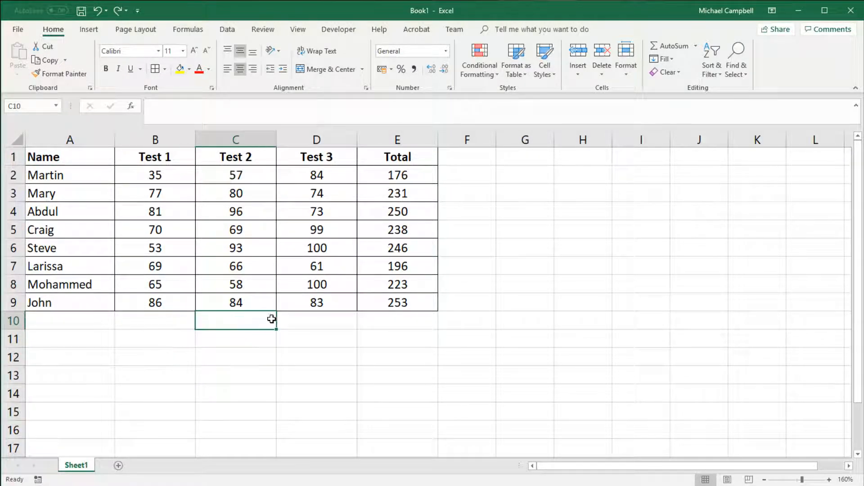
Select the Name column A1:A9 together with the non-adjacent Total column E1:E9
left_click(480, 247)
left_click_drag(72, 158, 66, 296)
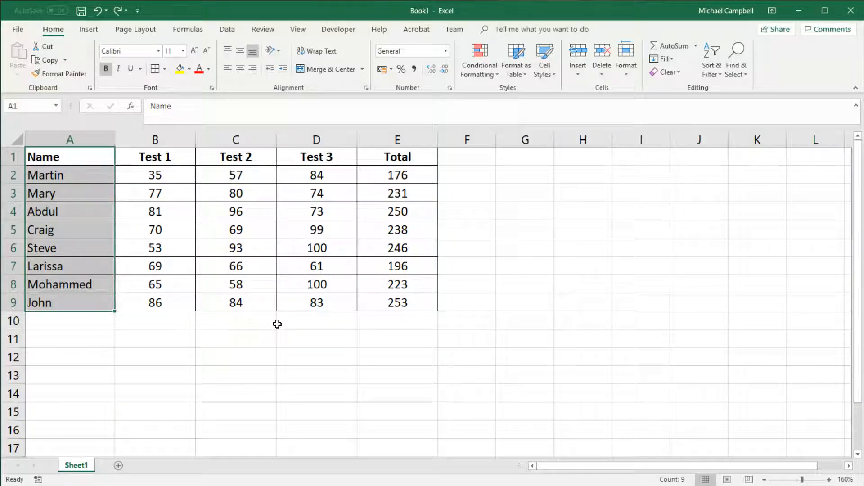
left_click_drag(395, 154, 385, 298)
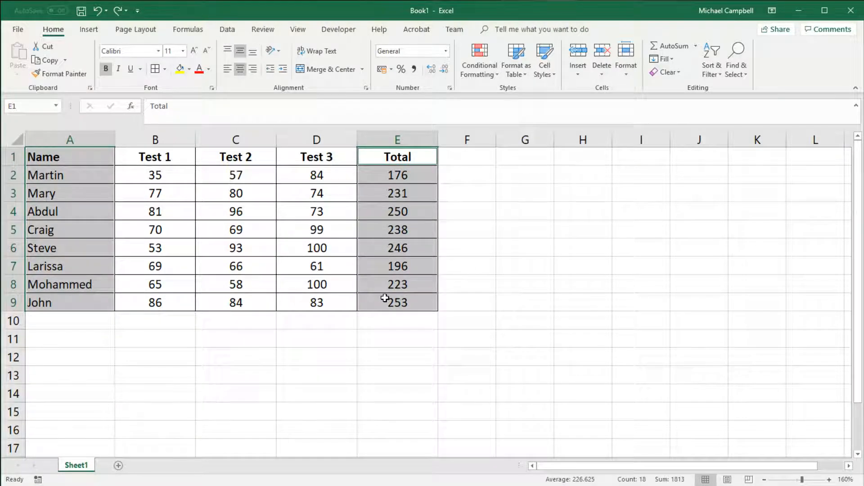
left_click_drag(71, 155, 80, 297)
left_click_drag(408, 158, 415, 300)
left_click_drag(70, 158, 66, 299)
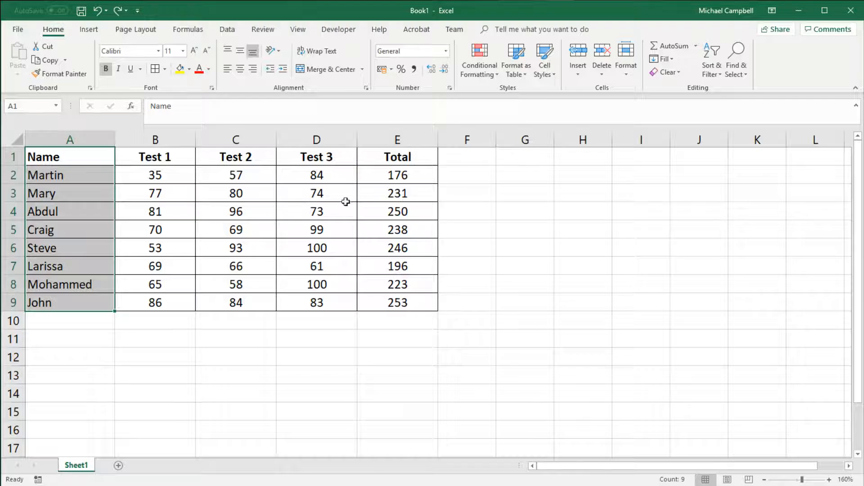
left_click_drag(393, 158, 376, 305)
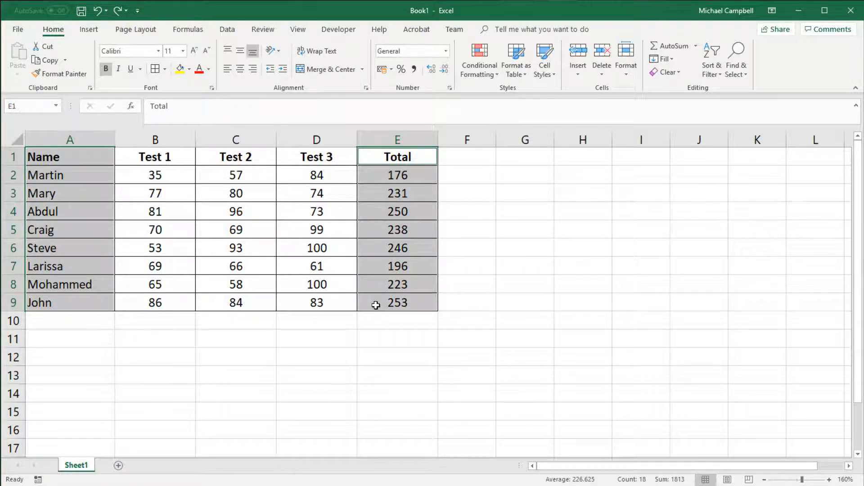
Try to insert a 3-D clustered column chart from a selection combining the stray cell E13 with A1:A9 and E1:E9
left_click(394, 378)
left_click_drag(88, 156, 100, 299, "ctrl")
left_click_drag(394, 158, 386, 307, "ctrl")
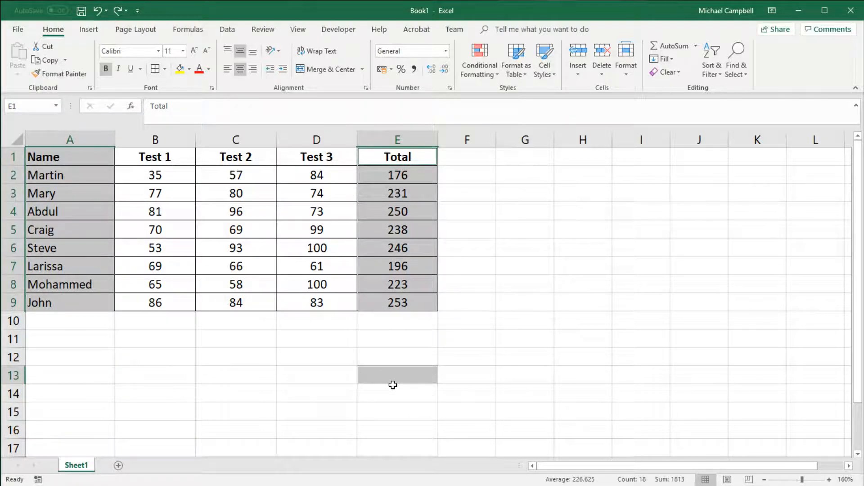
left_click(88, 29)
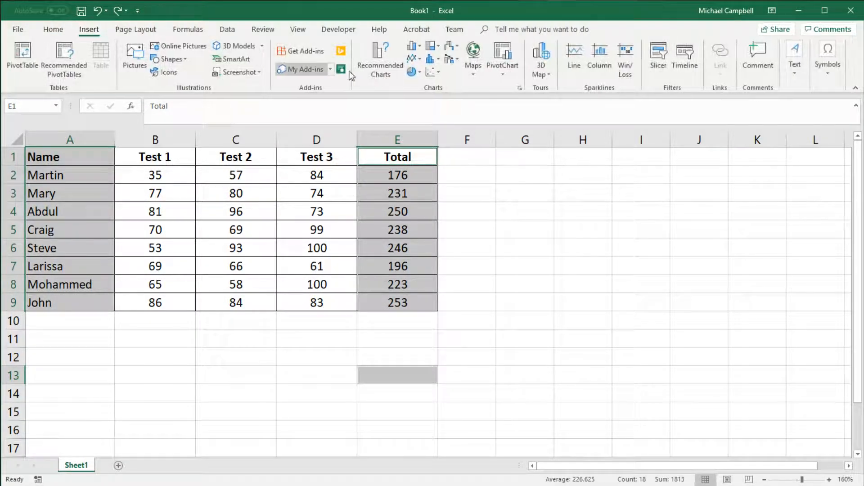
left_click(413, 46)
left_click(422, 137)
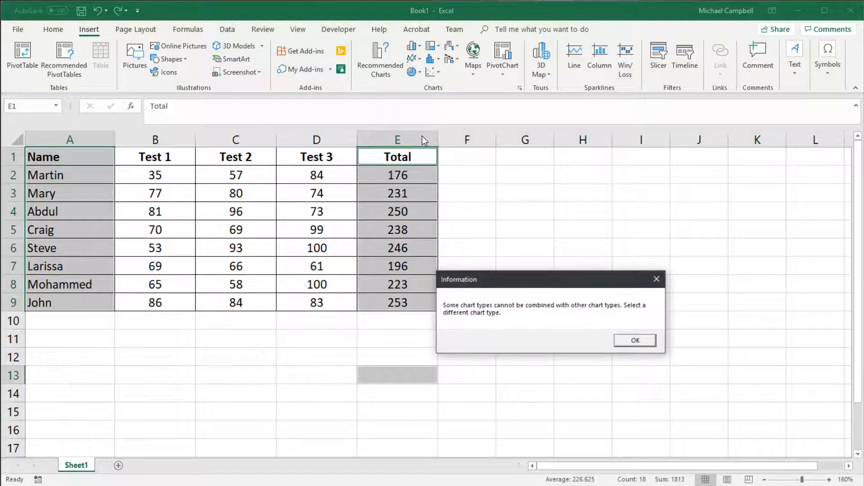
left_click(632, 340)
Insert a 3-D clustered column chart from only the Name and Total columns, A1:A9 and E1:E9
left_click(72, 193)
left_click_drag(68, 158, 68, 299)
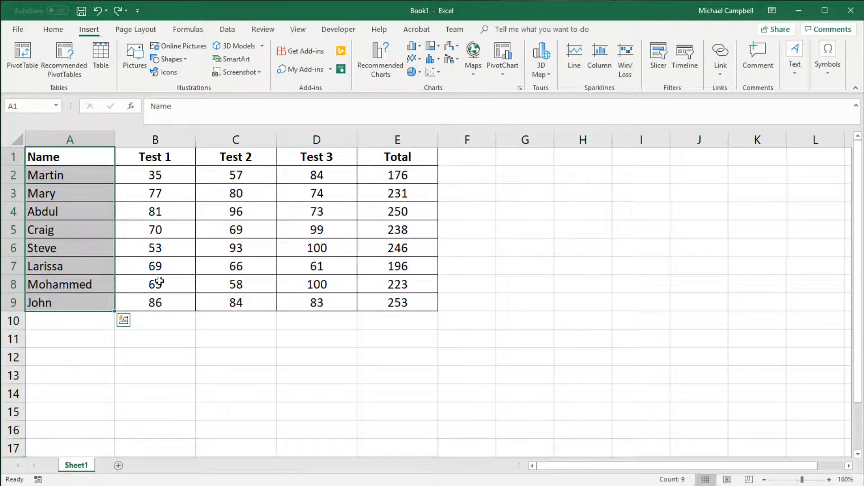
left_click_drag(402, 157, 403, 303)
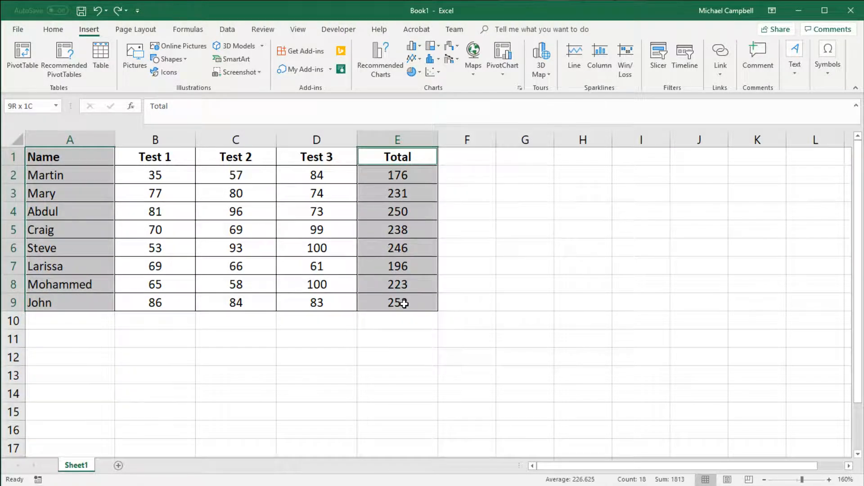
left_click(420, 48)
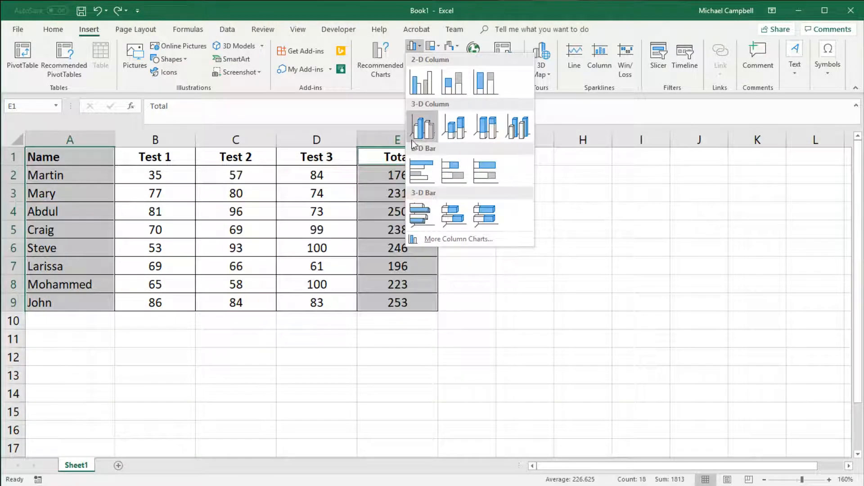
left_click(424, 129)
Move and shrink the chart so it sits beside the table, covering about F2:K13
left_click_drag(514, 198, 633, 193)
left_click_drag(774, 431, 695, 347)
left_click_drag(567, 177, 680, 174)
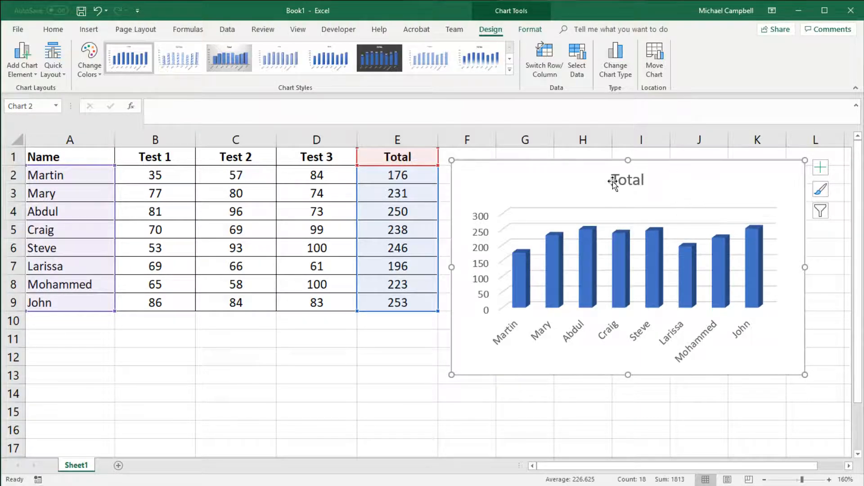
Change the chart title to "Test score results"
double_click(632, 183)
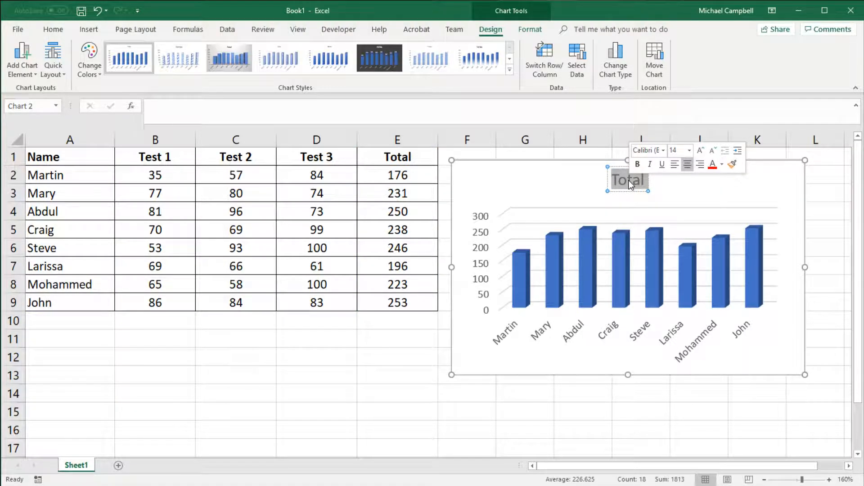
type("Tescr")
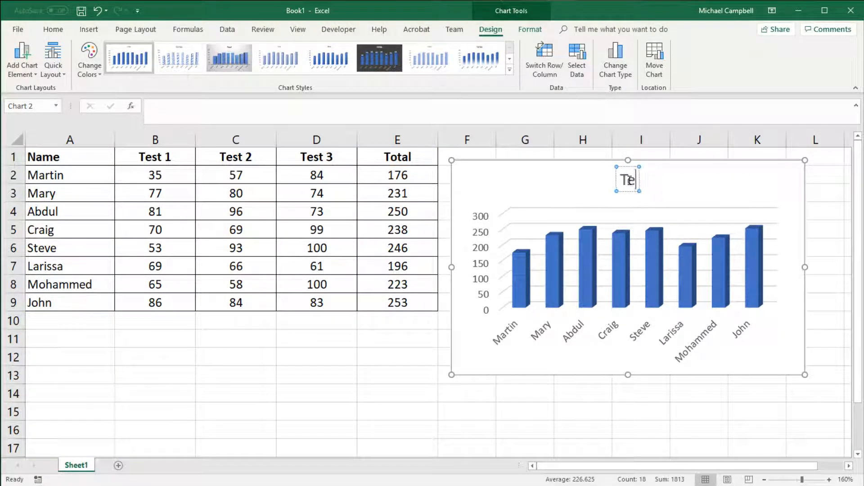
key("BackSpace")
key("BackSpace")
type("t score results")
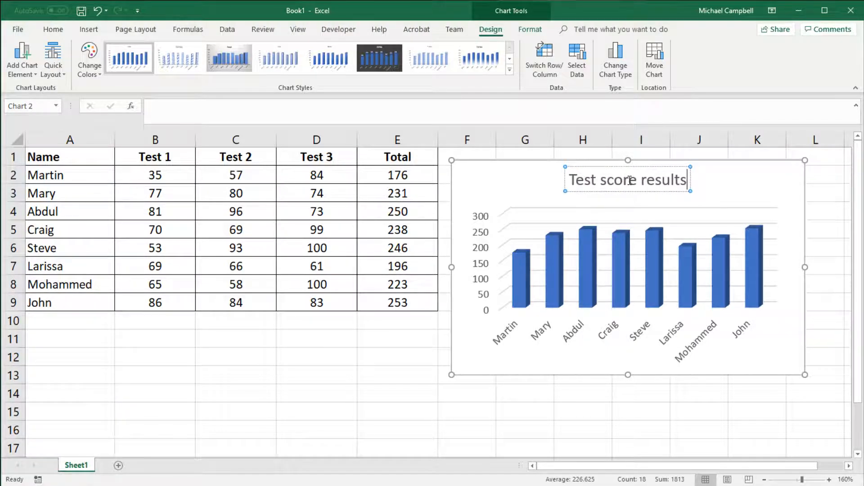
left_click(512, 180)
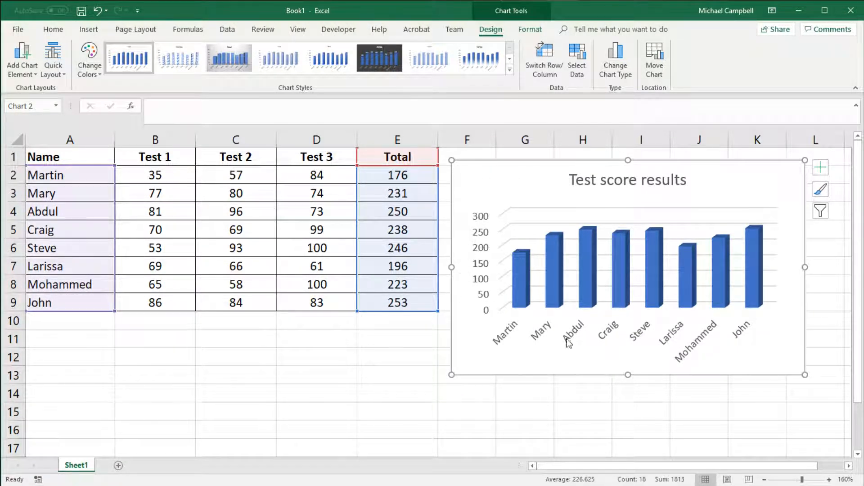
Shift the chart toward the table and add axis titles to both of its axes
left_click(820, 170)
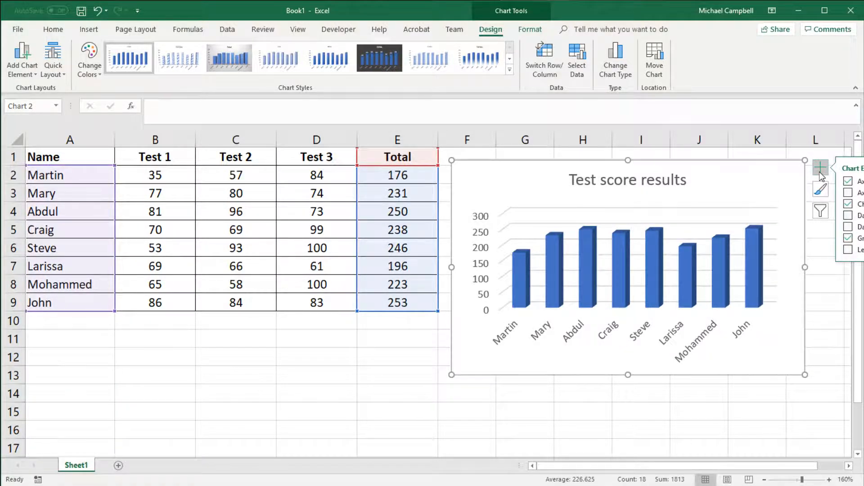
left_click_drag(767, 180, 684, 202)
left_click(737, 189)
left_click(761, 212)
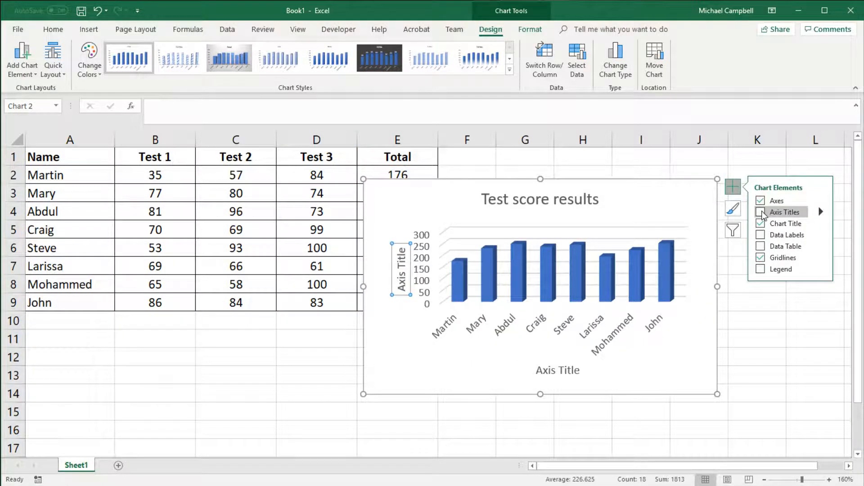
left_click(820, 211)
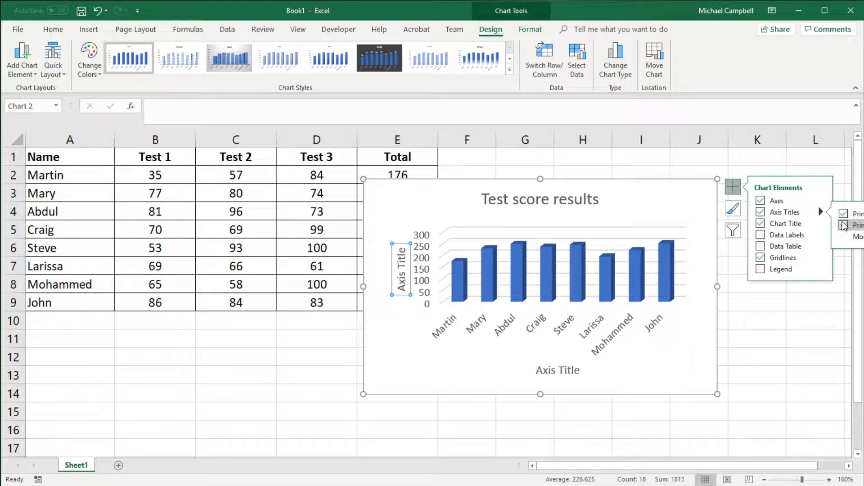
Set the chart's horizontal axis title to "Students"
left_click(554, 373)
left_click(557, 372)
triple_click(557, 372)
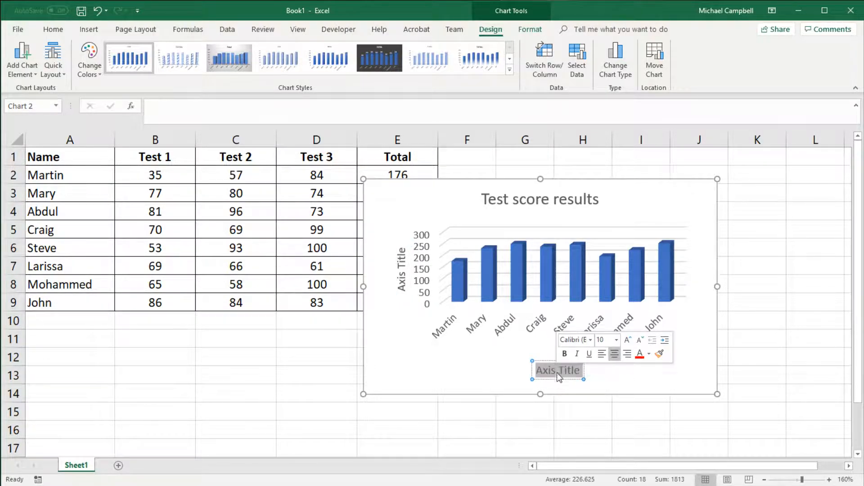
type("Students")
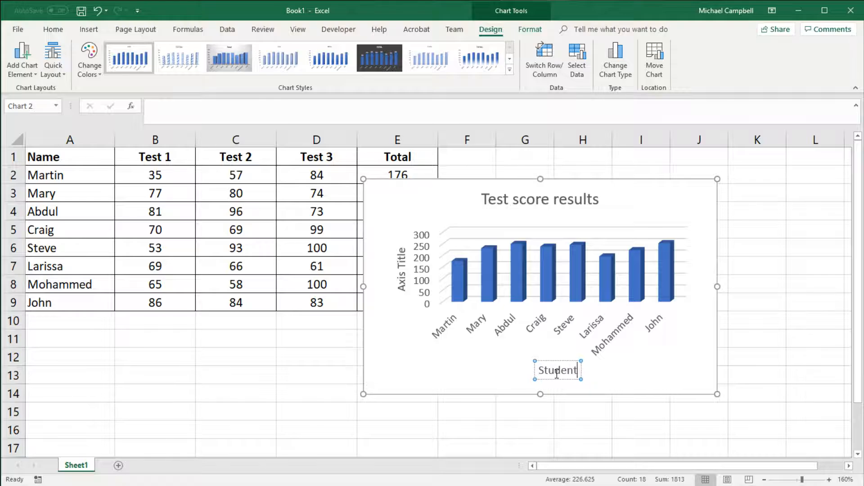
Set the vertical axis title to "Total Test Score" and reposition the chart beside the table at about F2:K13
left_click(403, 283)
triple_click(403, 279)
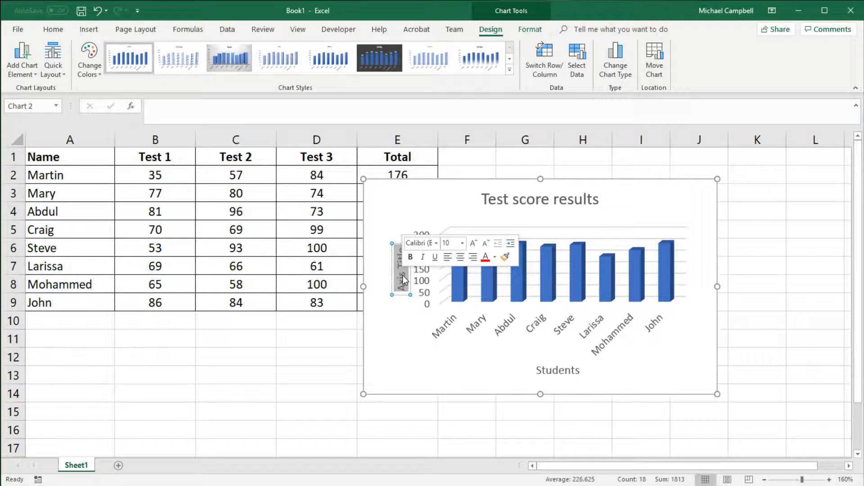
type("Total")
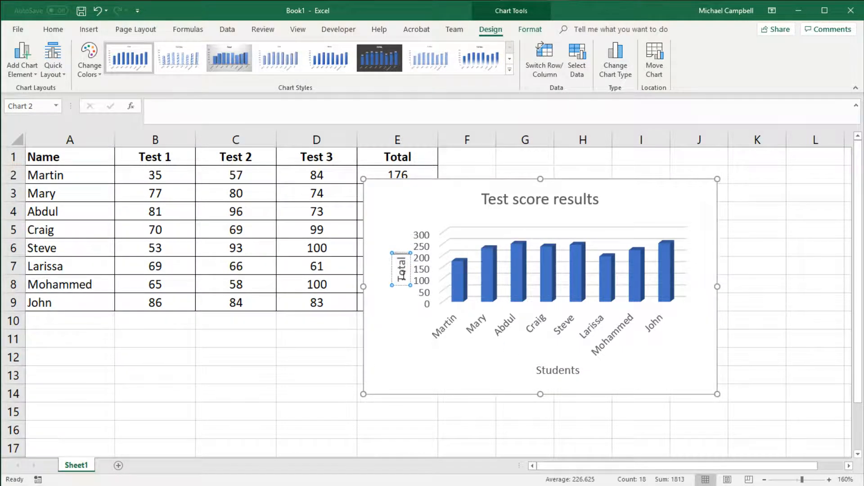
type(" Test Score")
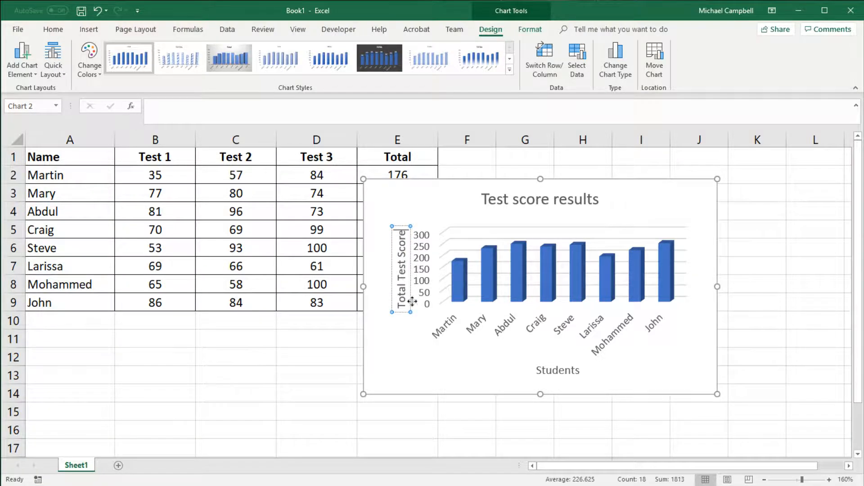
left_click(414, 353)
left_click_drag(457, 201, 385, 262)
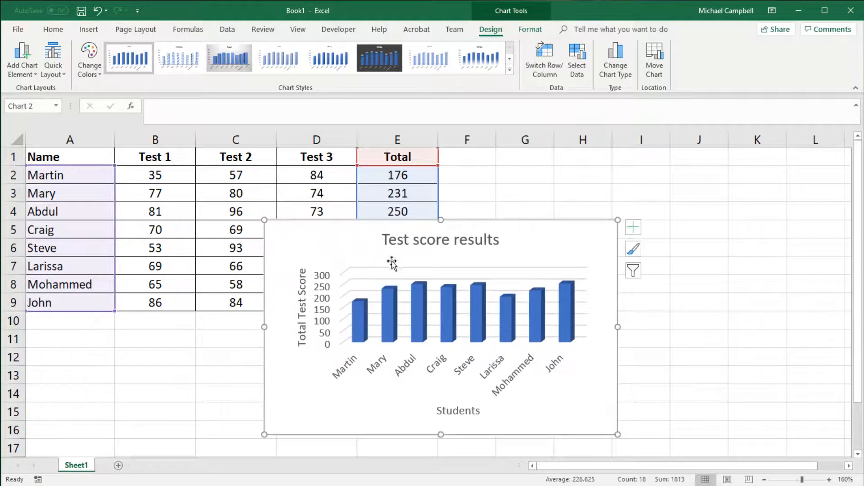
left_click_drag(548, 237, 731, 177)
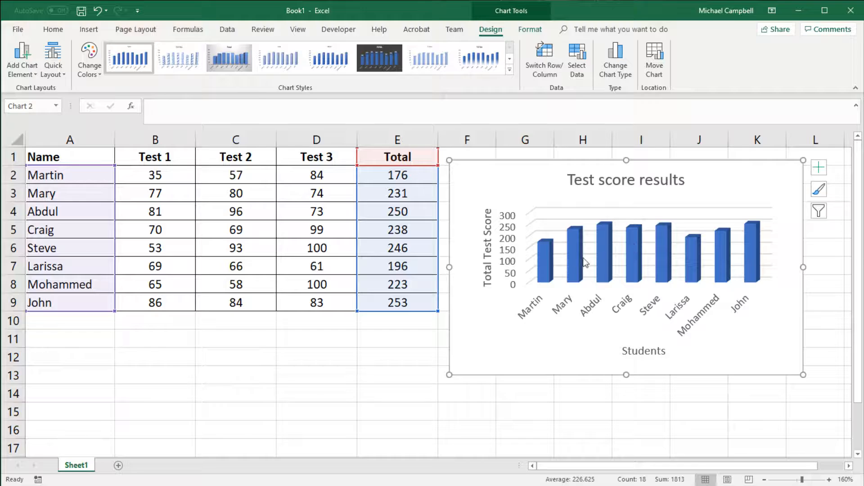
Apply the ninth preset chart style, with the dark grey gradient background and bold capitalised axis titles, to the test score chart
left_click(510, 70)
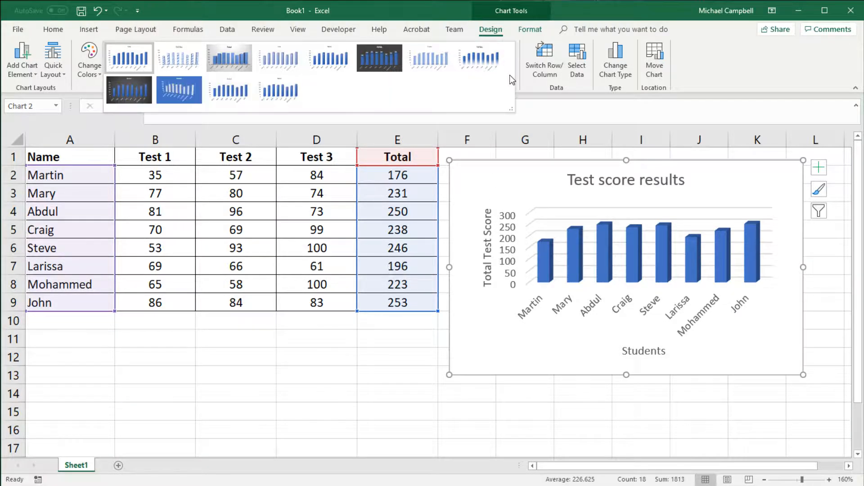
left_click(130, 91)
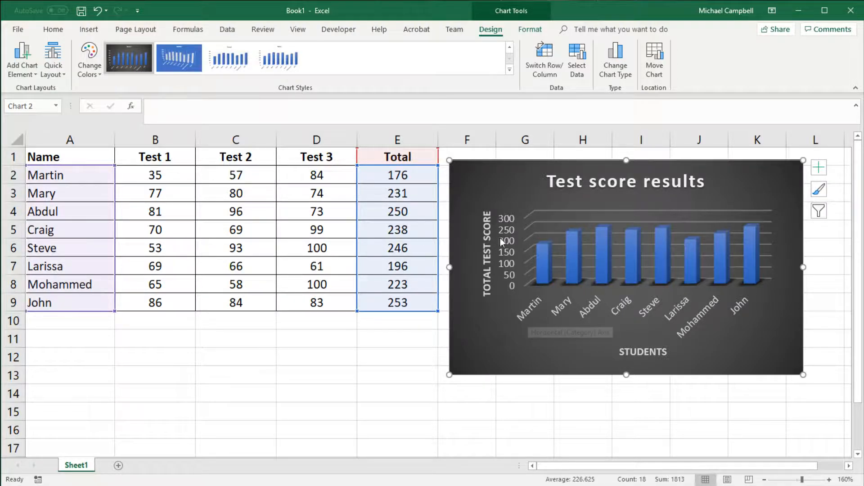
left_click(543, 262)
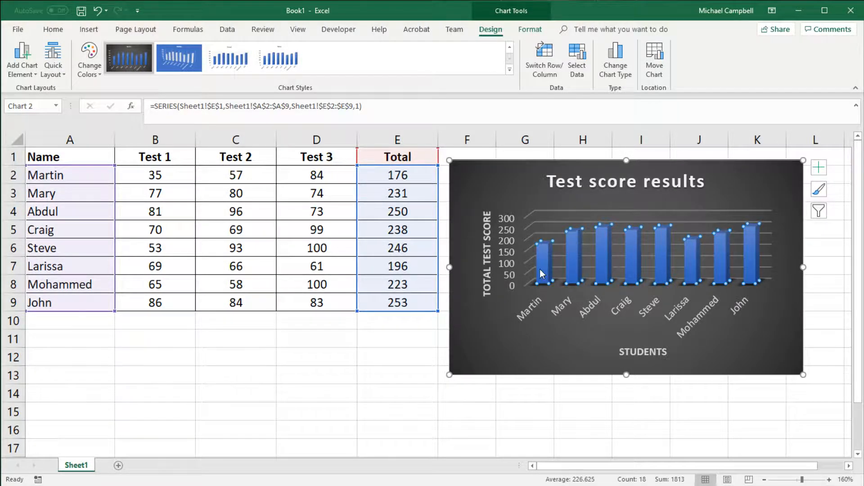
left_click(525, 400)
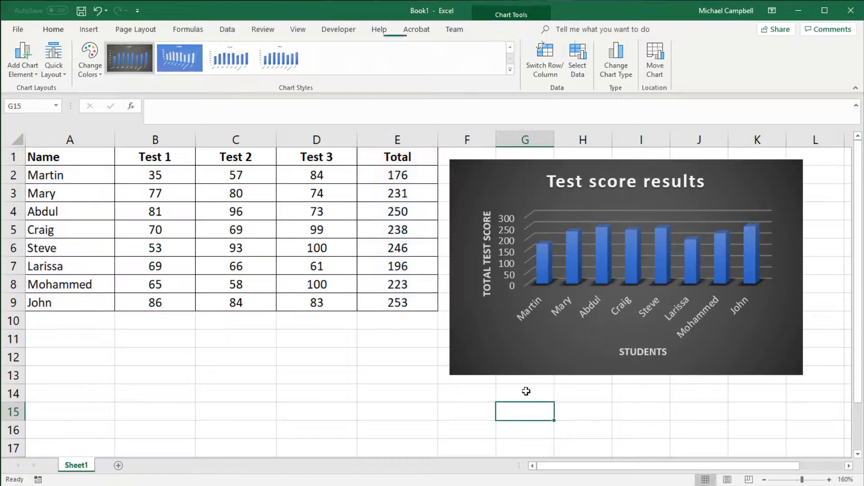
Fill all columns of the Total data series with the standard red color
left_click(523, 334)
left_click(543, 263)
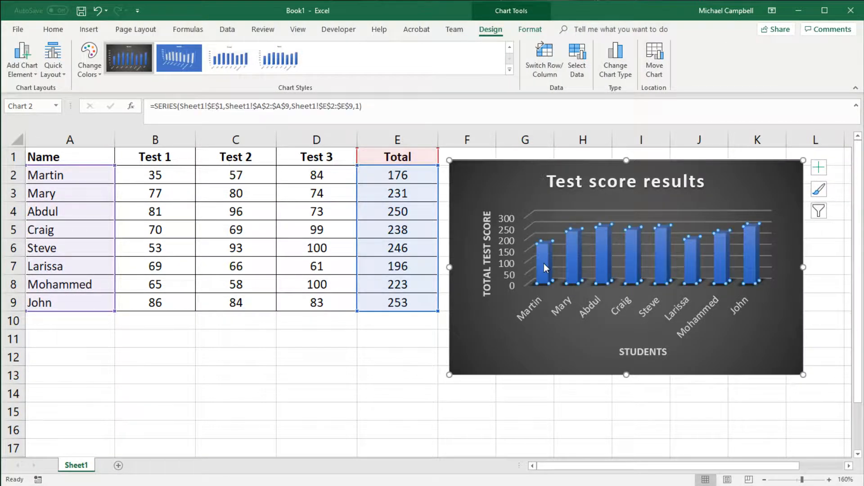
right_click(544, 267)
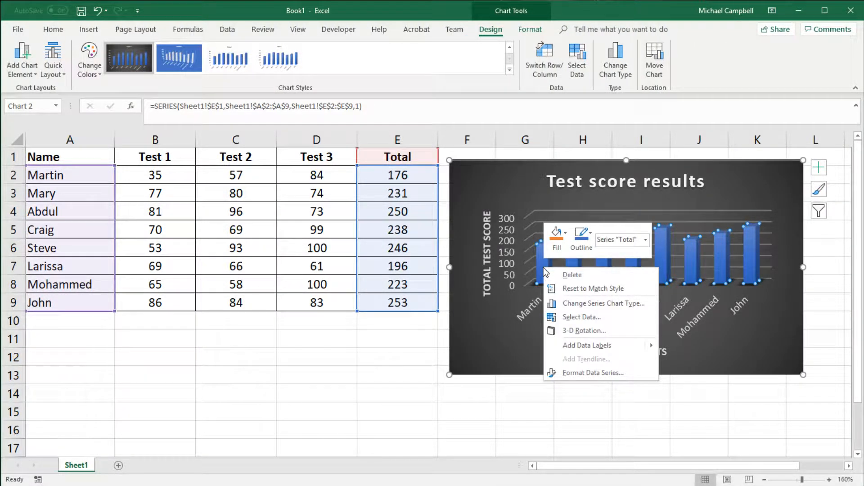
left_click(565, 244)
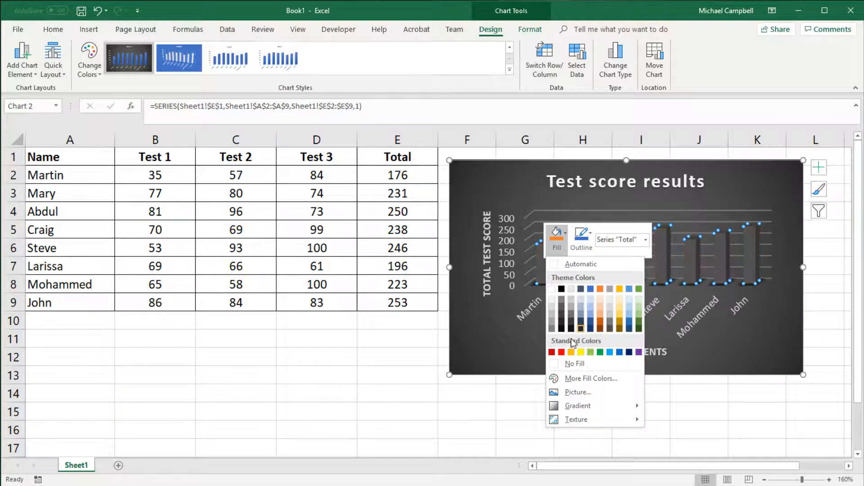
left_click(562, 352)
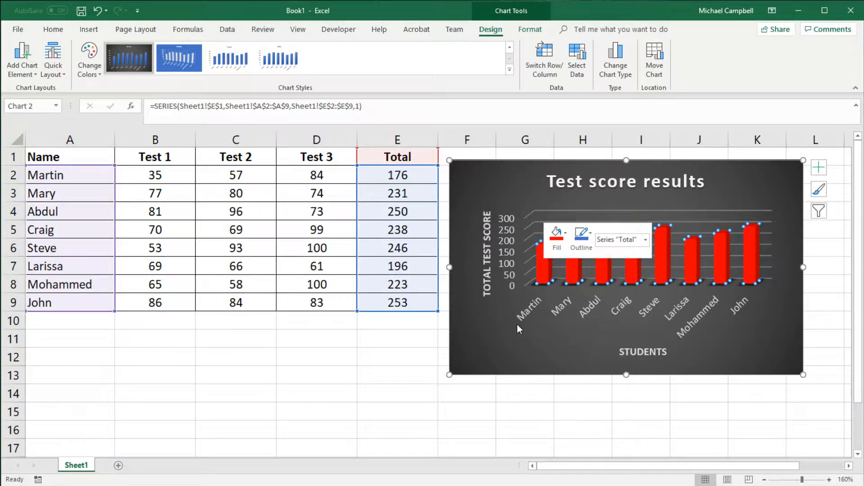
left_click(557, 352)
Recolor only the second column of the chart with a dark green theme fill
left_click(540, 261)
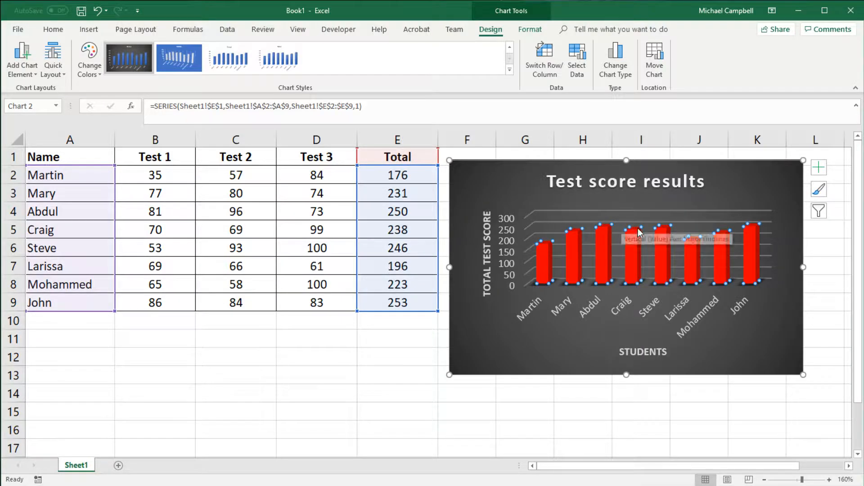
left_click(575, 247)
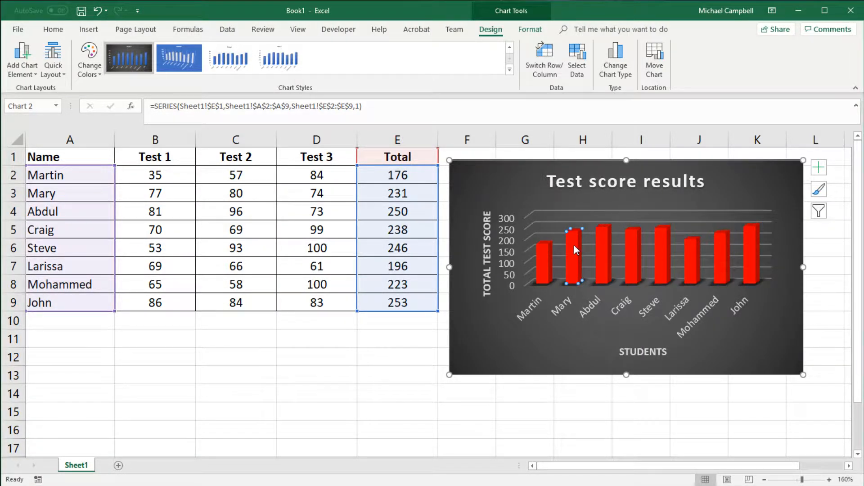
right_click(573, 244)
left_click(585, 214)
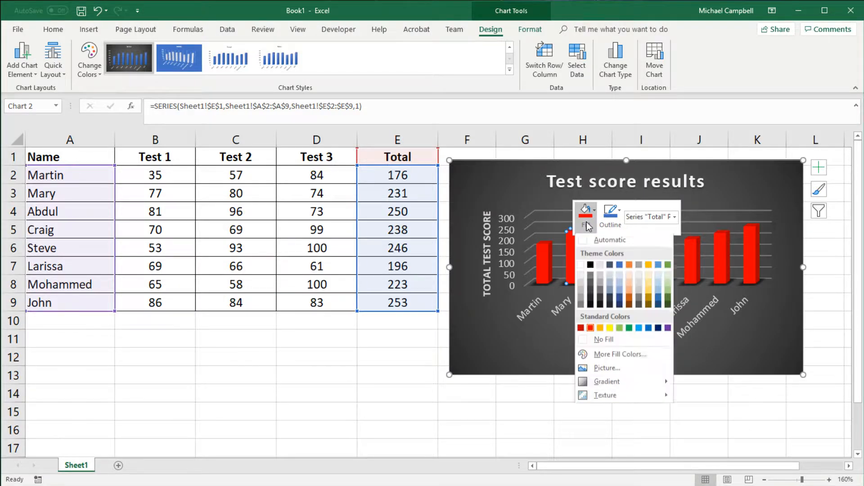
left_click(667, 298)
Recolor only the third column of the chart with the standard dark blue fill
left_click(603, 255)
right_click(604, 252)
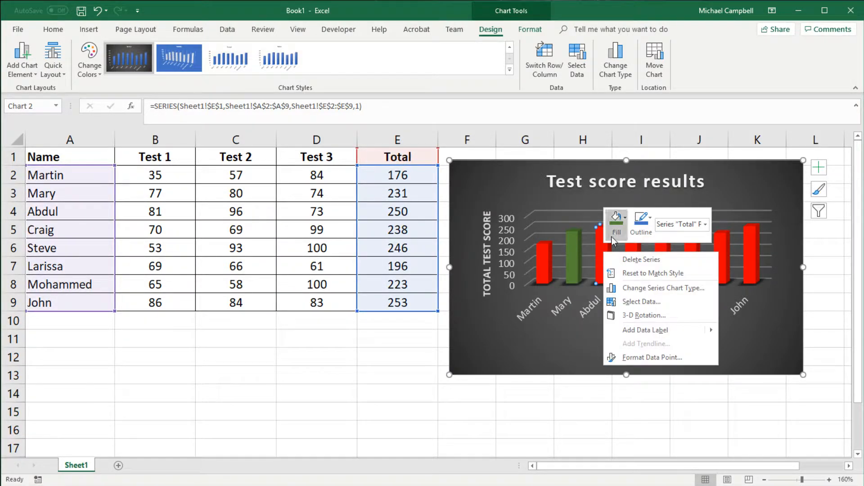
left_click(616, 219)
left_click(689, 337)
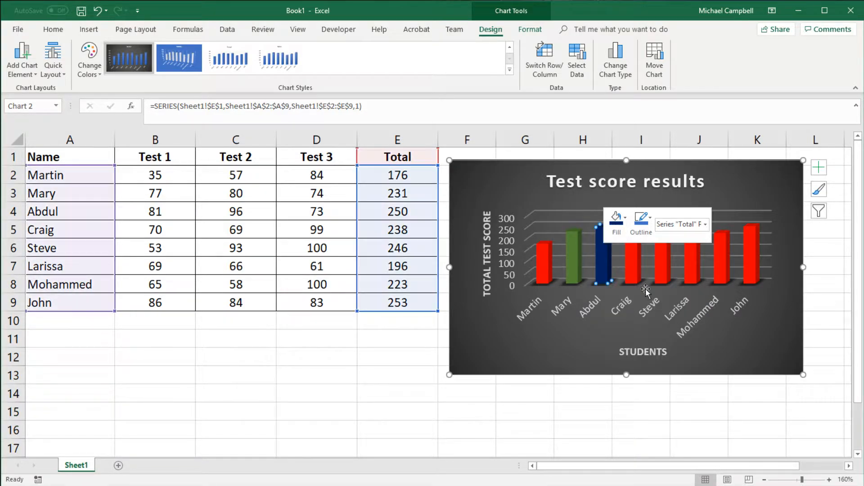
Apply a light-variation red gradient fill to only the fourth column of the chart
left_click(636, 274)
right_click(636, 274)
left_click(650, 247)
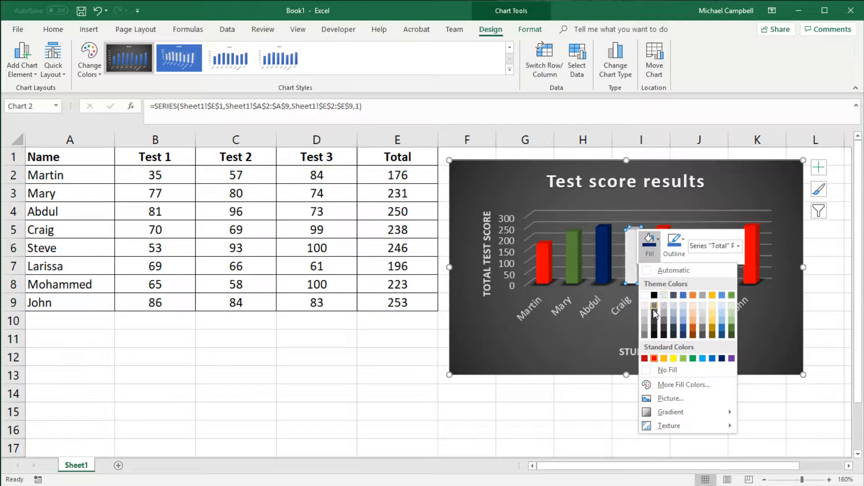
mouse_move(680, 413)
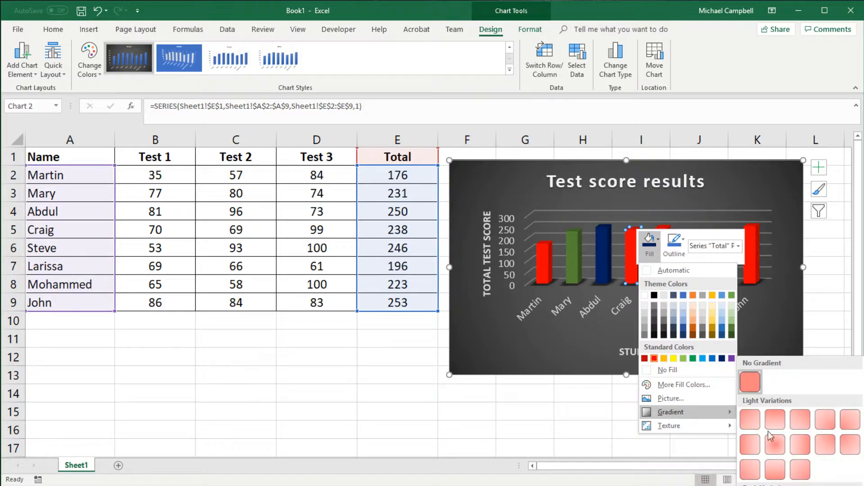
left_click(801, 468)
Recolor only the fifth column of the chart with the green theme fill and deselect the chart
right_click(664, 276)
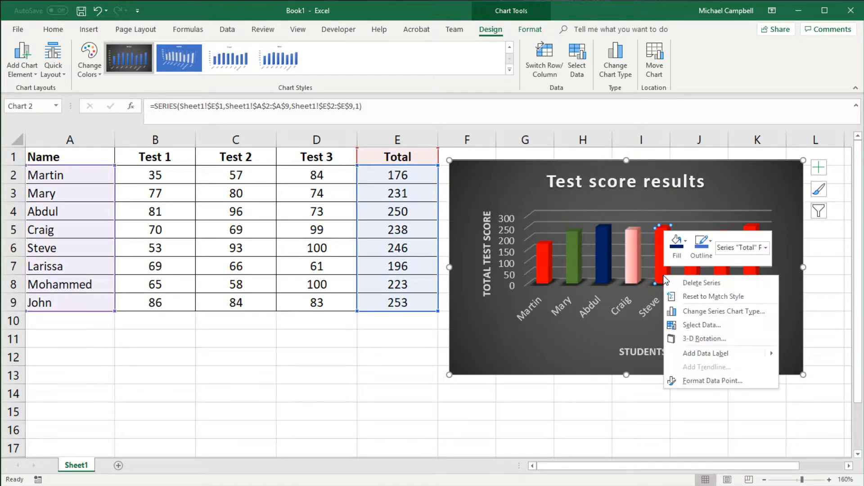
left_click(682, 254)
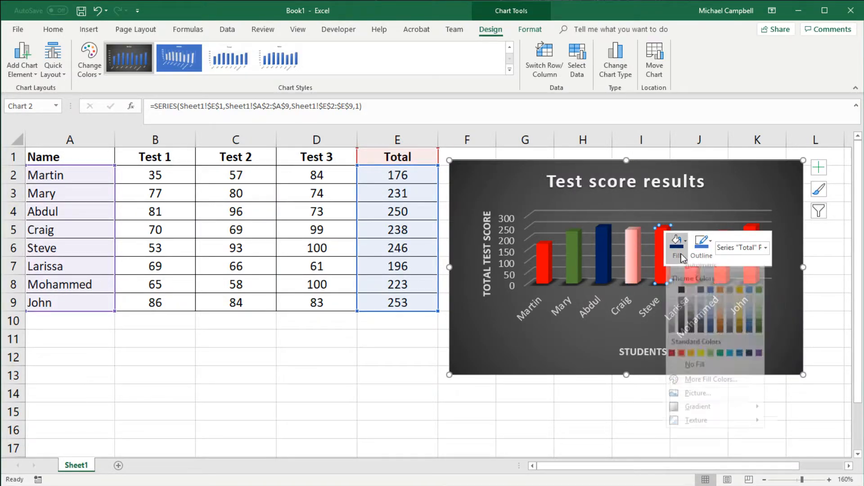
left_click(760, 298)
left_click(484, 407)
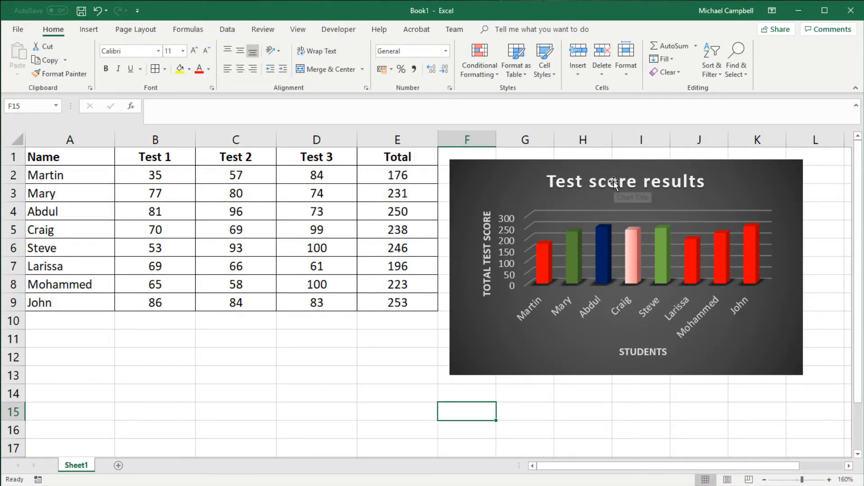